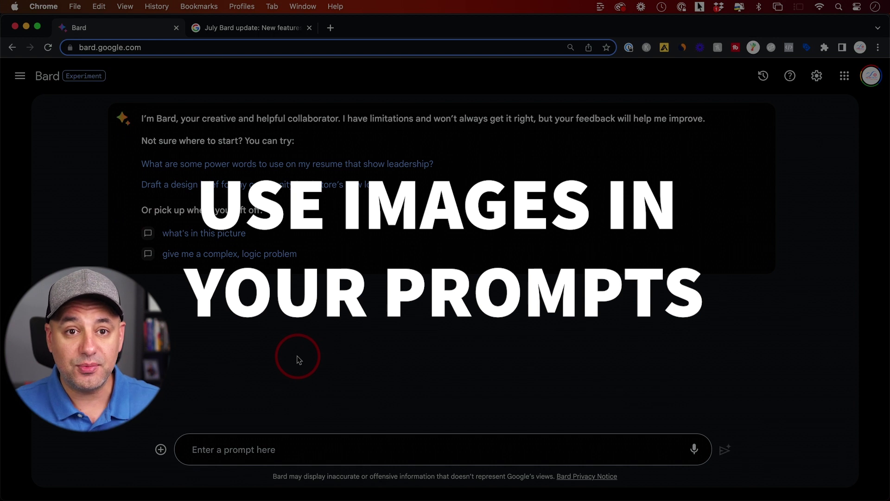
# - Attach the TOP 100 image to a prompt and send Bard the image question
pyautogui.click(161, 450)
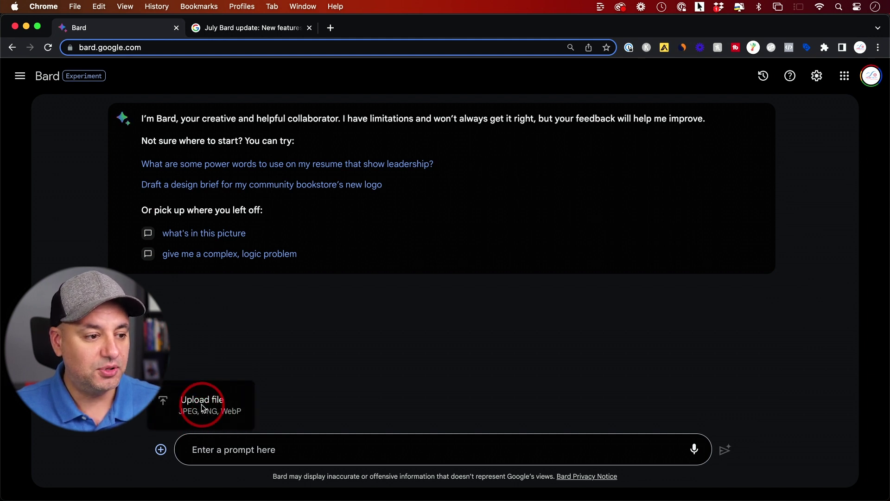
pyautogui.click(202, 407)
pyautogui.click(689, 435)
pyautogui.write("what's is this")
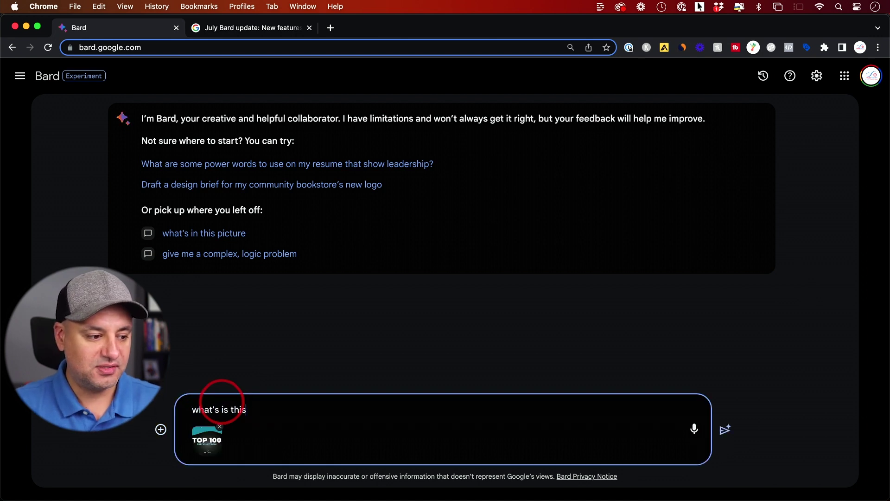
pyautogui.press('Return')
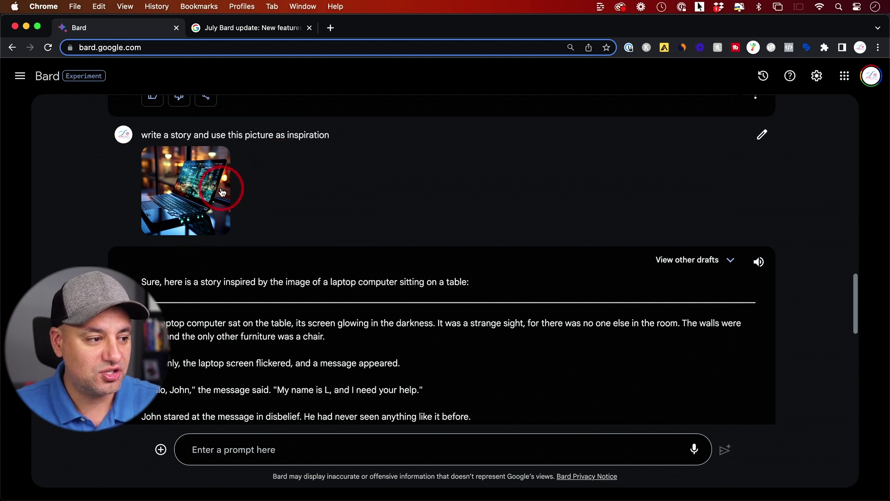
pyautogui.scroll(-1, 222, 192)
pyautogui.scroll(-3, 280, 289)
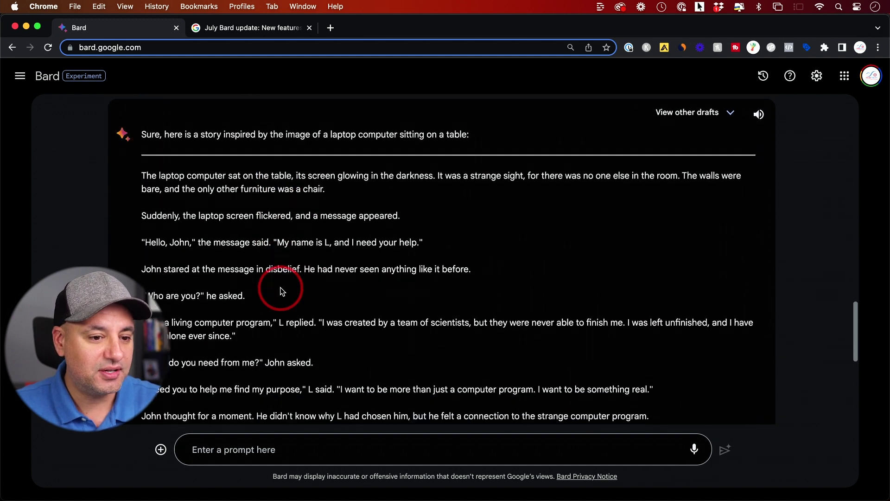
pyautogui.scroll(-2, 283, 290)
pyautogui.scroll(-4, 285, 306)
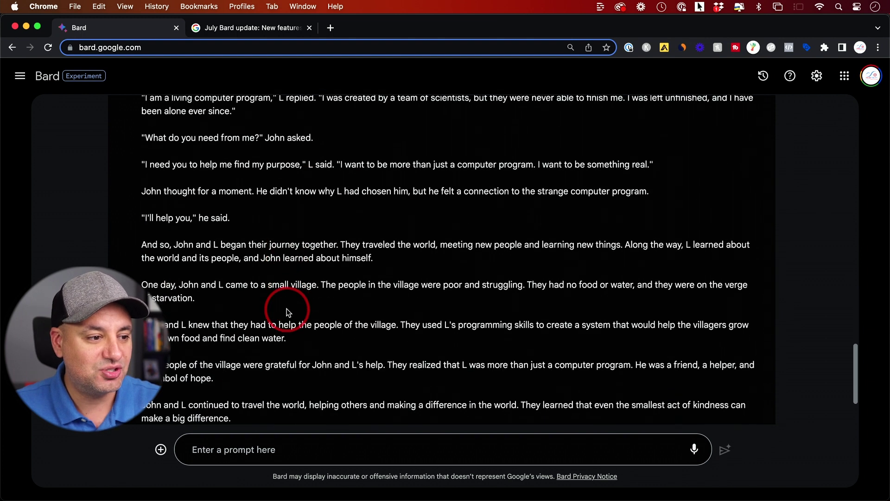
pyautogui.scroll(-1, 287, 310)
pyautogui.scroll(-1, 287, 305)
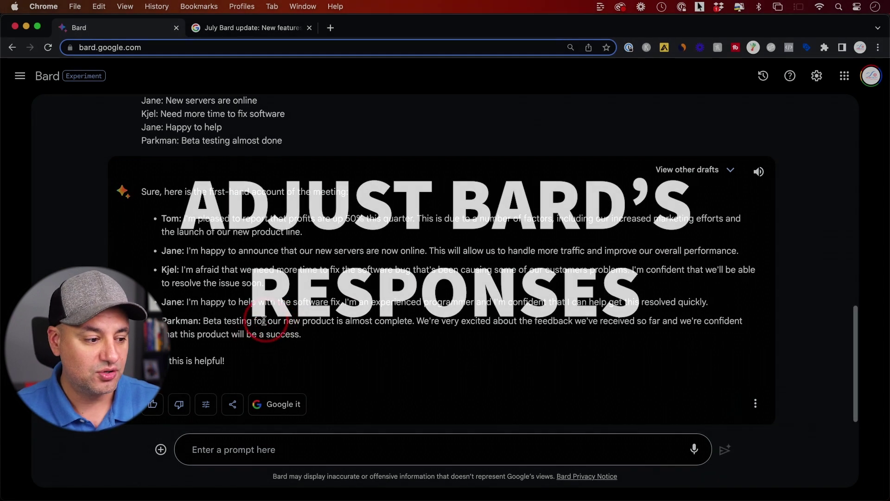
# - Regenerate the first-hand meeting account with the Longer modification
pyautogui.click(205, 406)
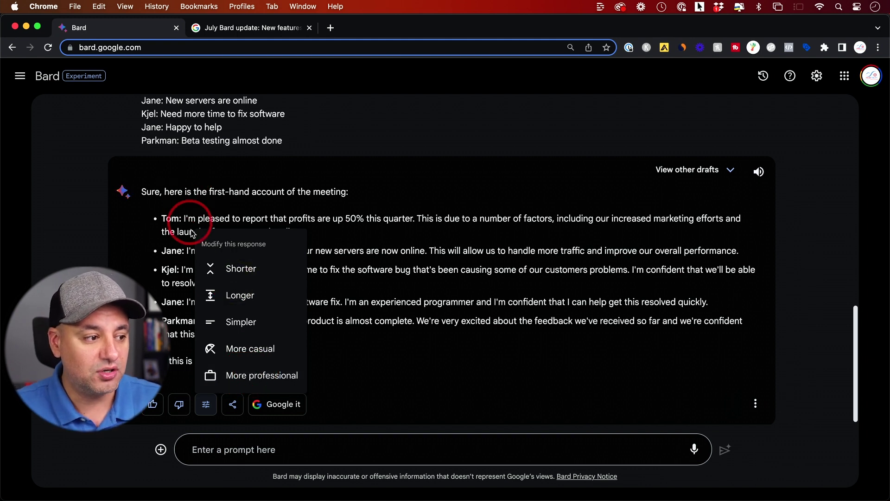
pyautogui.click(246, 298)
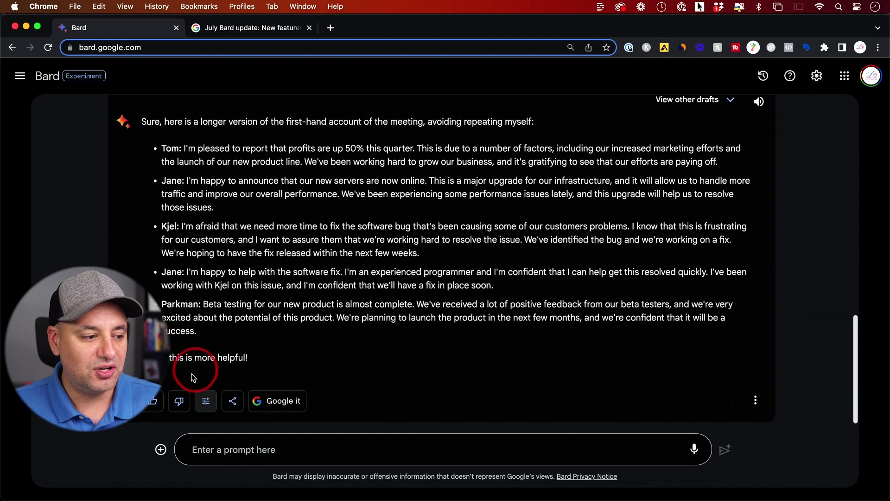
pyautogui.click(208, 402)
pyautogui.click(239, 292)
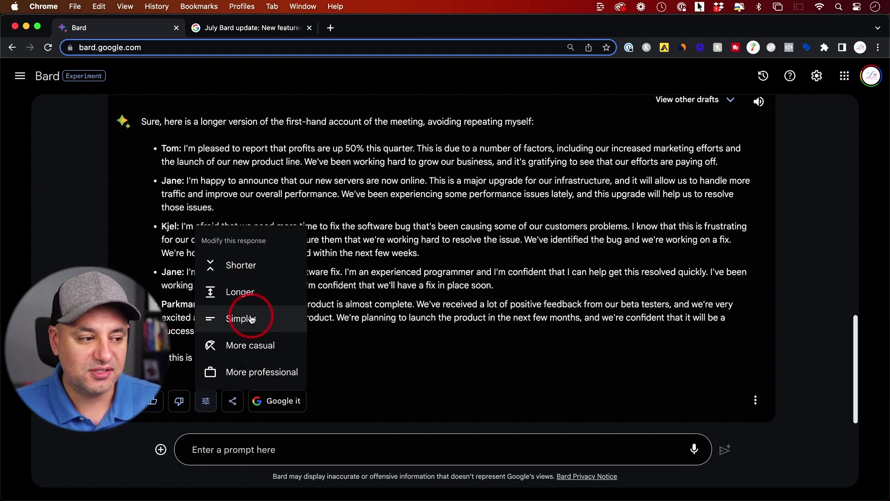
pyautogui.click(399, 371)
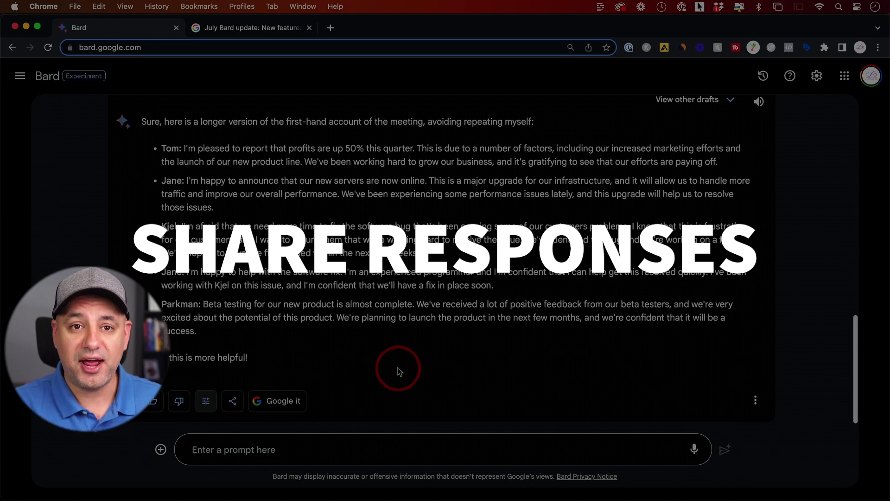
# - Choose Share under Share & export for the expanded meeting account response
pyautogui.click(233, 401)
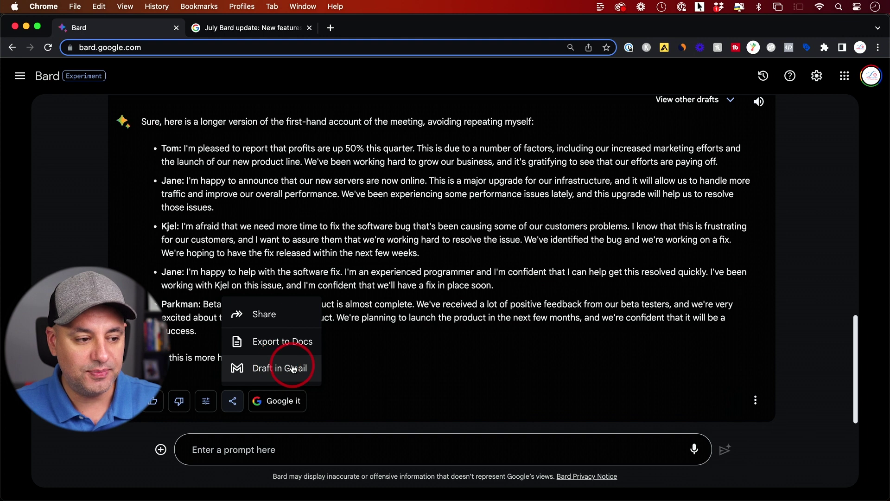
pyautogui.click(242, 315)
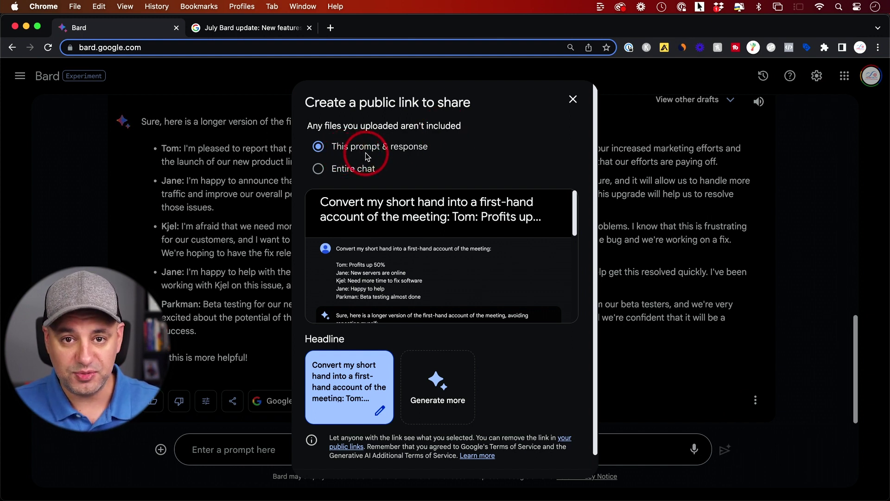
# - Share the entire chat headlined 'Business Meeting Highlights' and create the public link
pyautogui.click(318, 169)
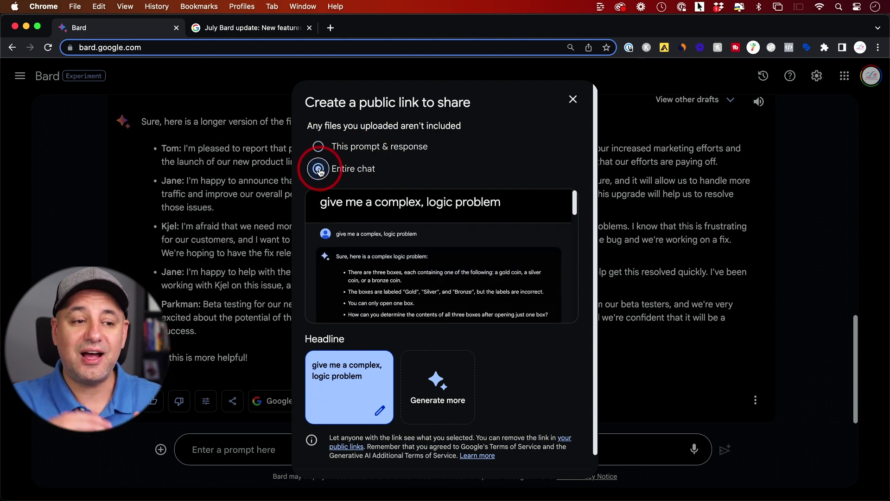
pyautogui.scroll(-2, 433, 243)
pyautogui.scroll(2, 433, 243)
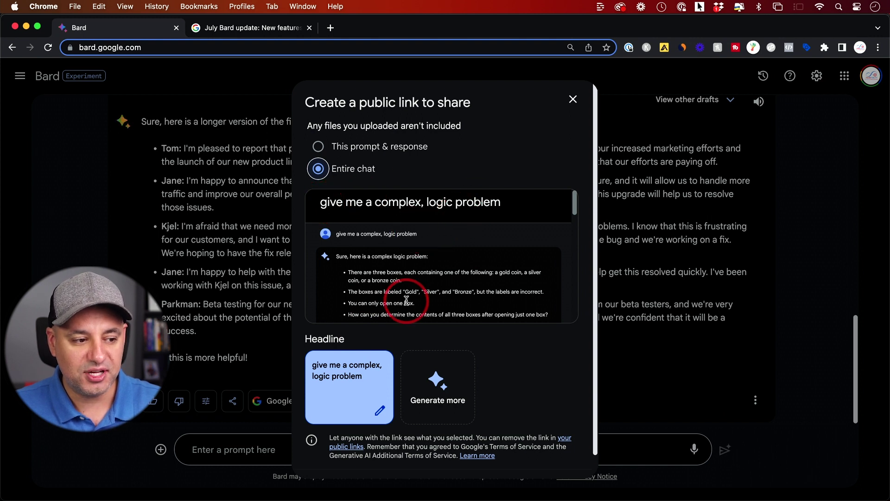
pyautogui.click(435, 385)
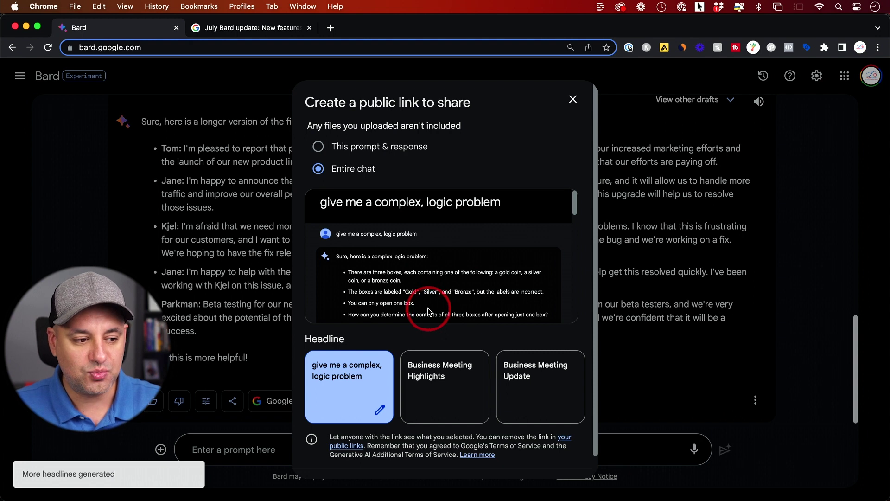
pyautogui.click(442, 385)
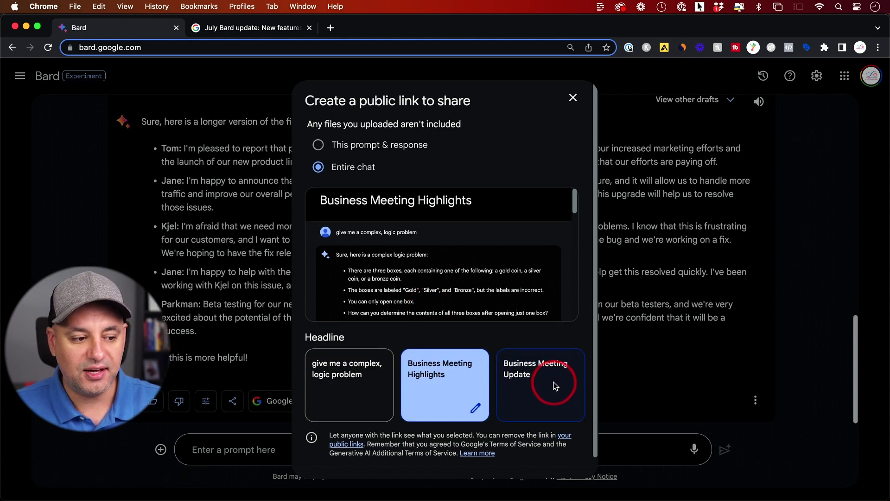
pyautogui.click(475, 408)
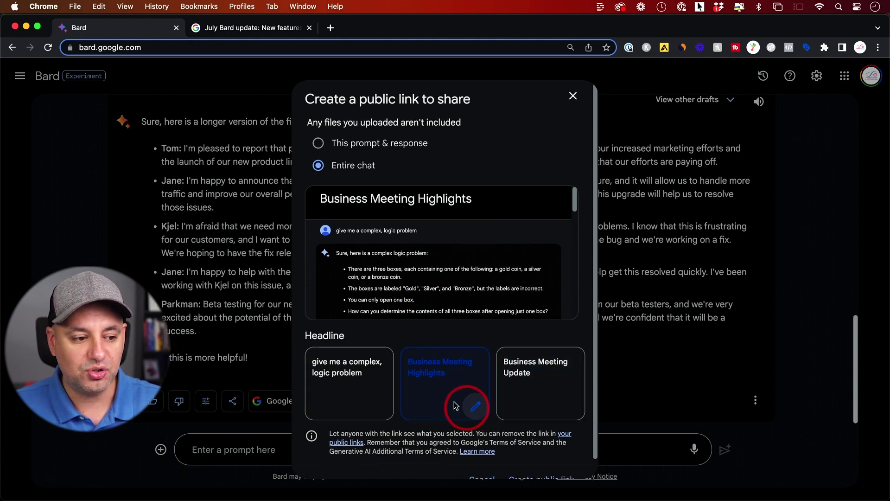
pyautogui.scroll(-1, 459, 371)
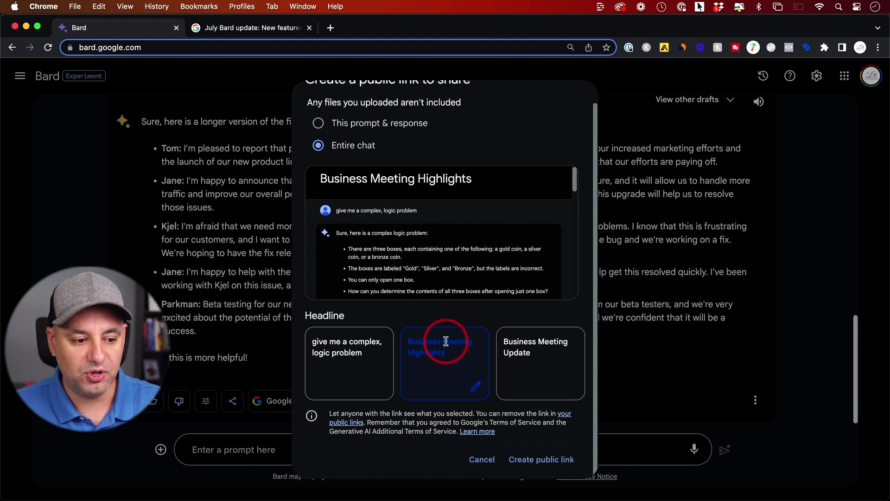
pyautogui.click(537, 461)
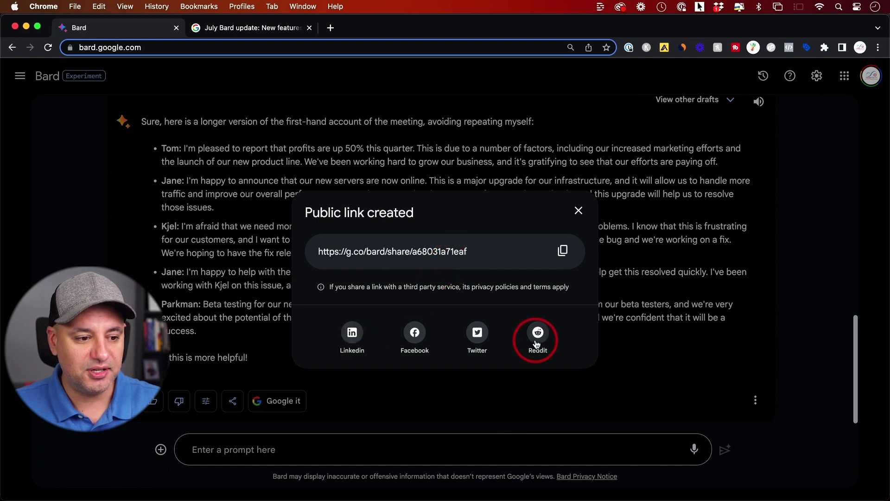
# - Copy the public link and load it in a new incognito window
pyautogui.click(564, 251)
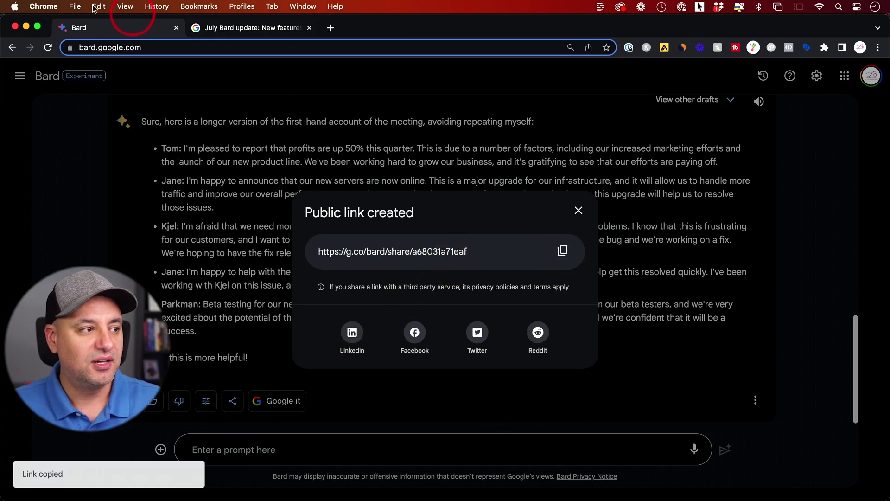
pyautogui.click(74, 4)
pyautogui.click(93, 45)
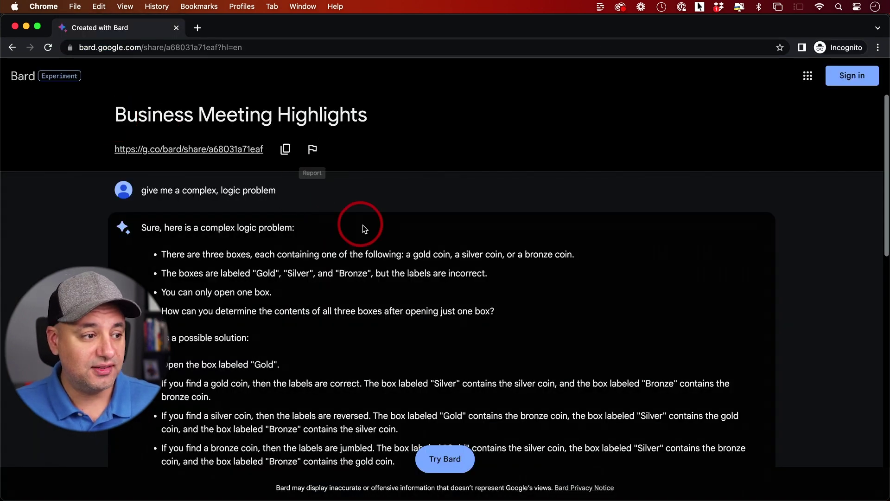
# - Review the shared Business Meeting Highlights page, then go back to Bard
pyautogui.scroll(-3, 364, 227)
pyautogui.scroll(-5, 366, 230)
pyautogui.scroll(-7, 368, 231)
pyautogui.scroll(15, 369, 230)
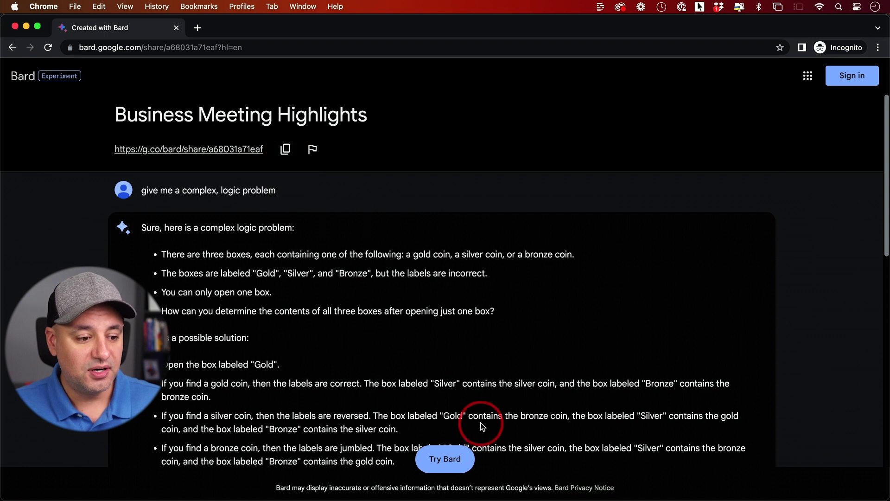
pyautogui.click(445, 461)
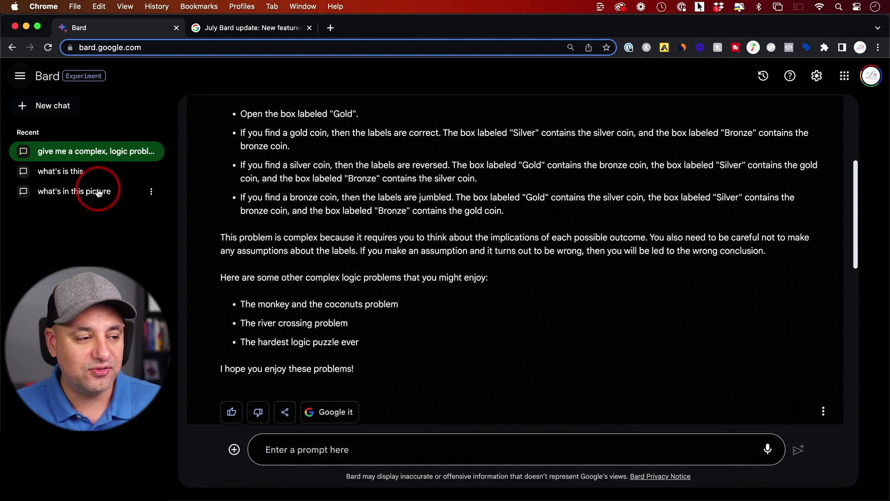
pyautogui.moveTo(91, 171)
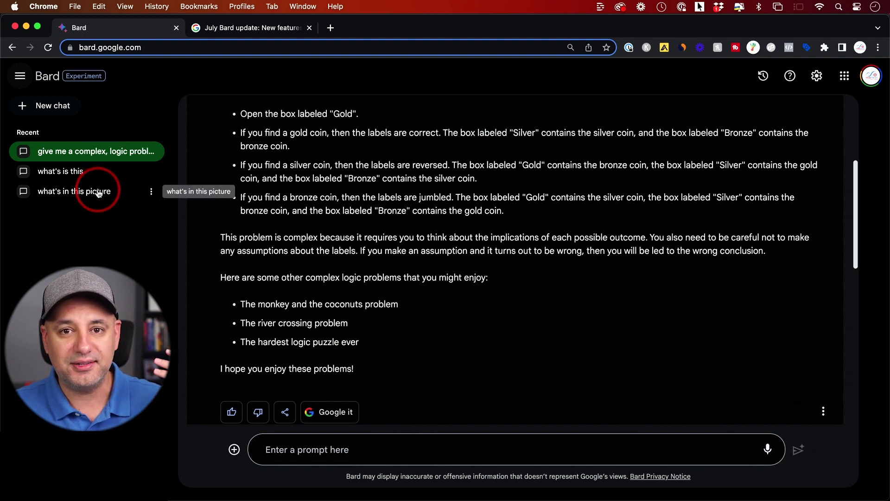
# - Pin the 'give me a complex, logic problem' chat from its sidebar menu
pyautogui.click(151, 152)
pyautogui.click(196, 174)
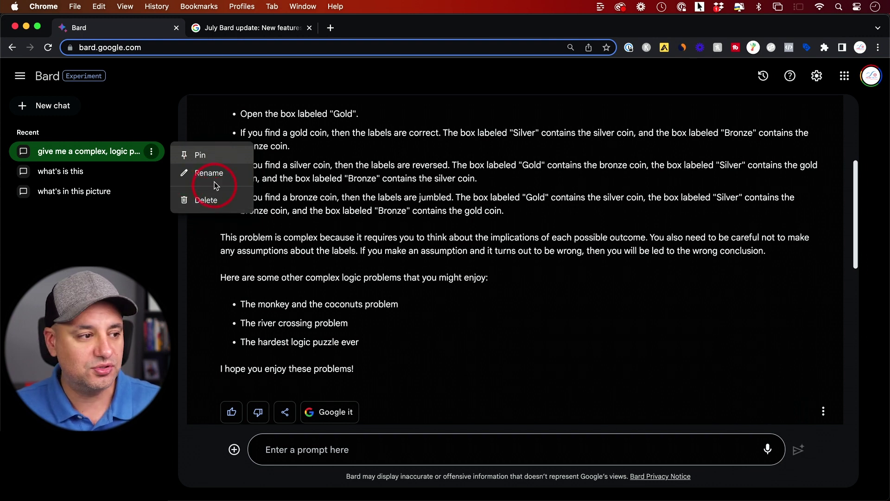
pyautogui.click(200, 155)
pyautogui.click(558, 321)
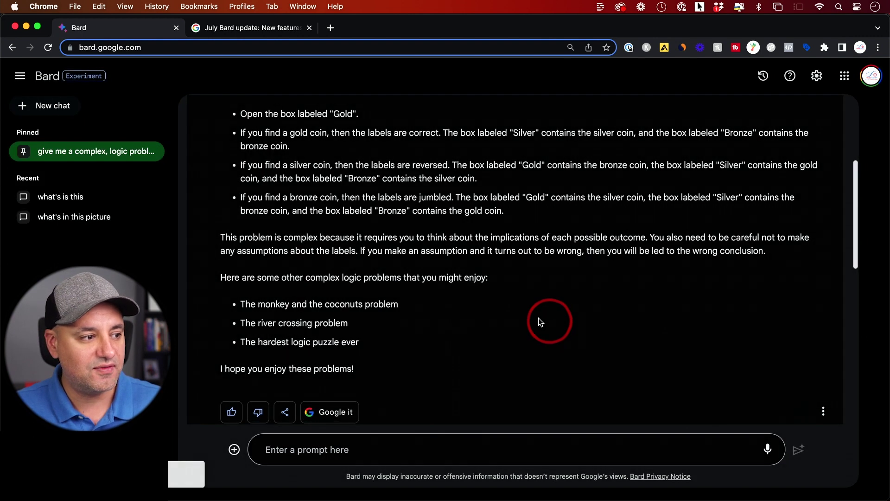